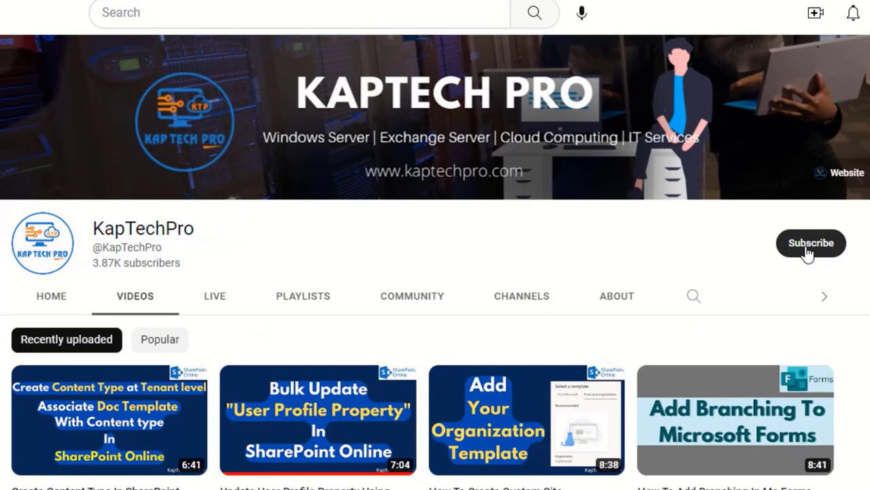
Subscribe to KapTechPro on YouTube with All notifications turned on
left_click(809, 250)
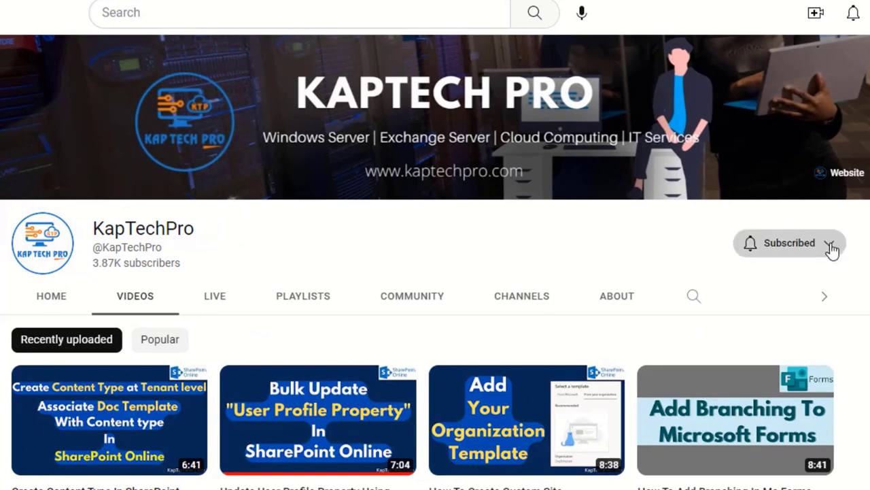
left_click(831, 246)
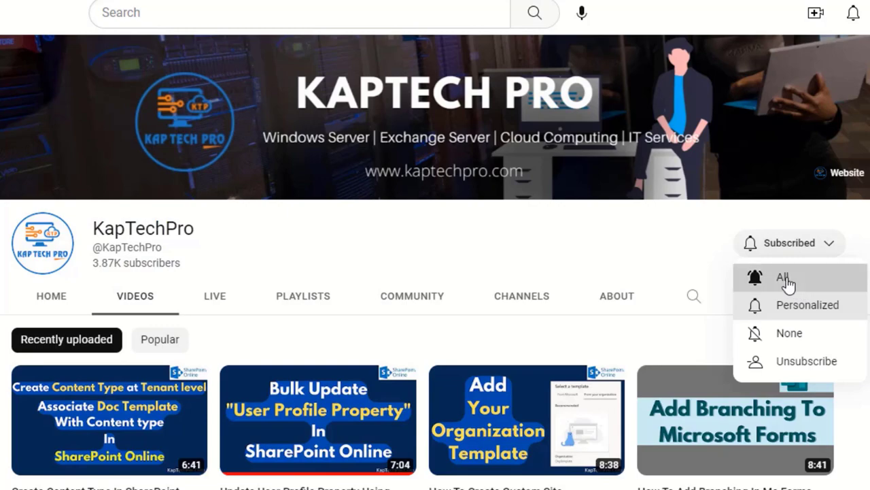
left_click(786, 278)
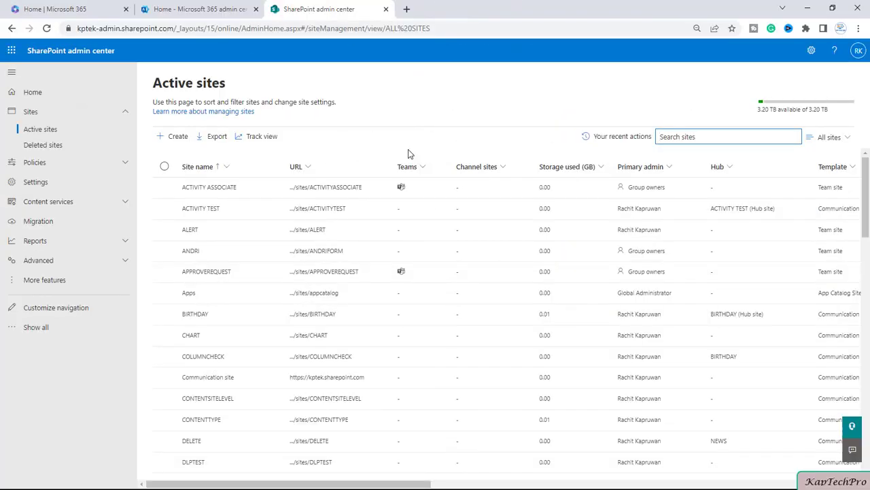
Open the TRACK site from the Active sites list in a new tab and switch to it
scroll(359, 381, "down", 2)
scroll(346, 392, "down", 3)
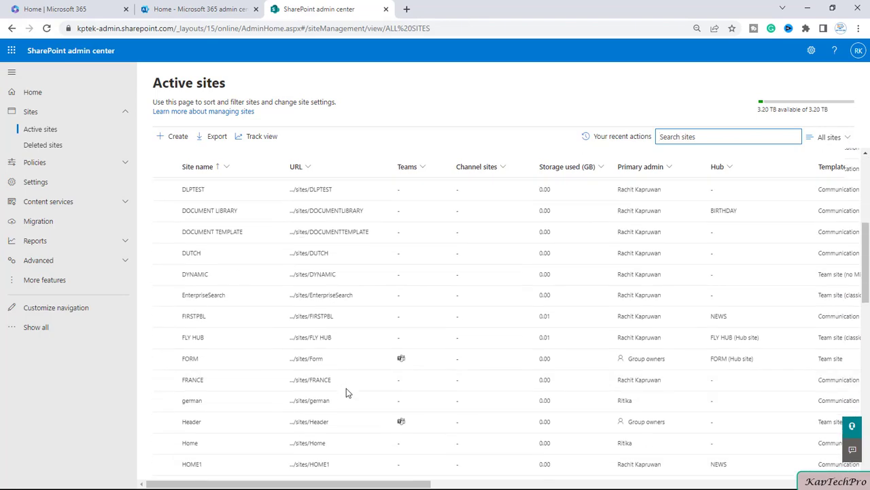
scroll(346, 392, "down", 1)
scroll(345, 391, "down", 4)
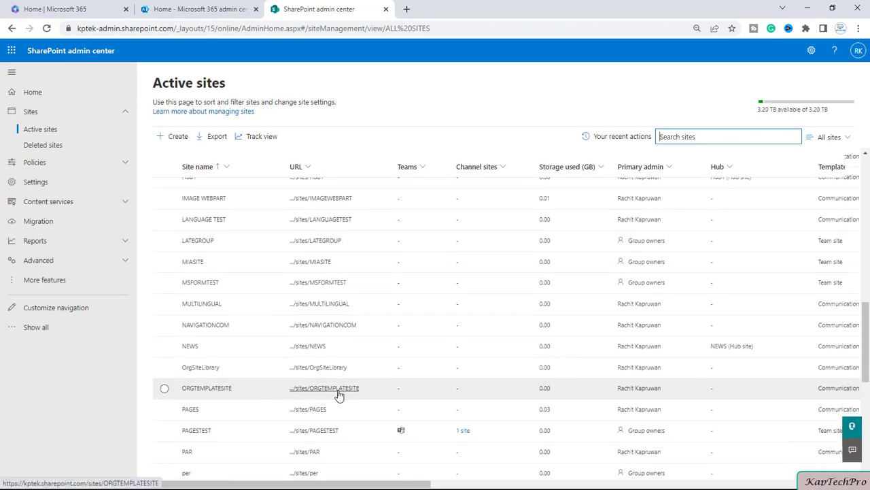
scroll(339, 396, "down", 5)
left_click(299, 405)
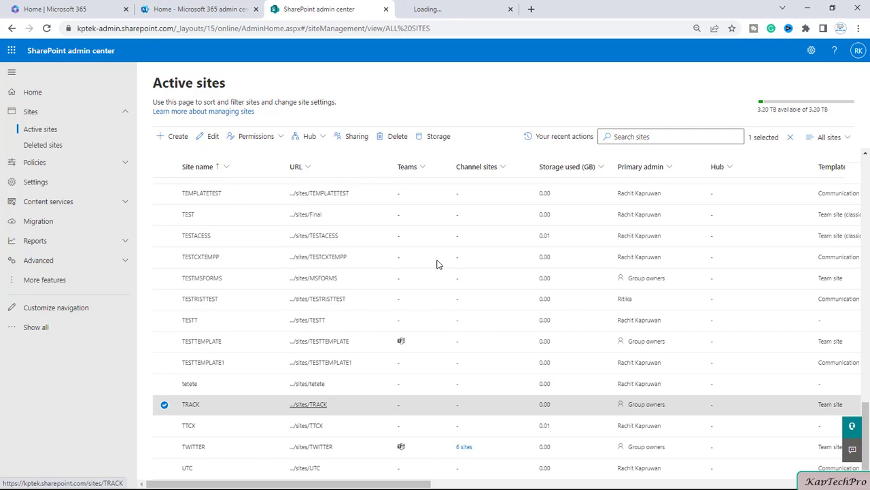
left_click(447, 7)
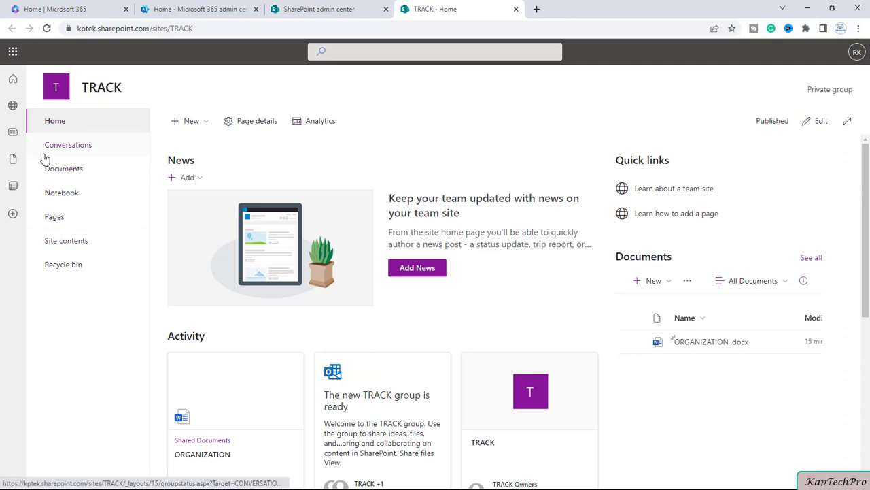
Go to the TRACK Documents library containing ORGANIZATION.docx
left_click(66, 244)
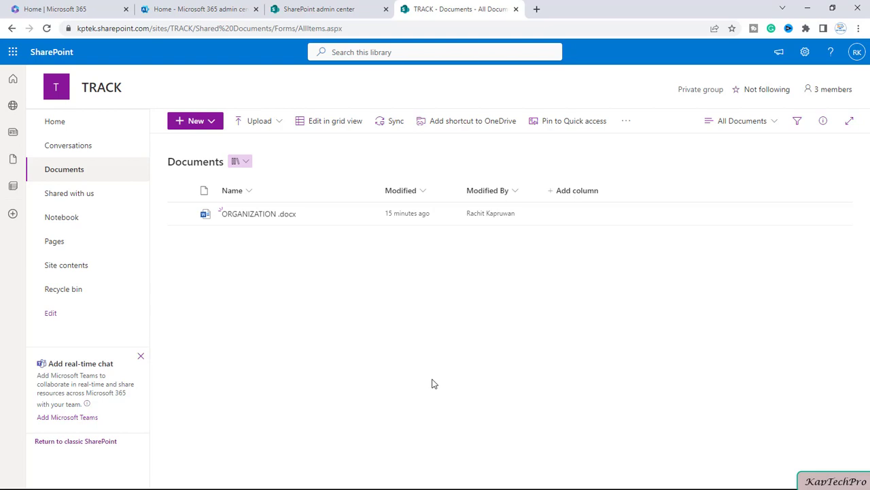
mouse_move(259, 213)
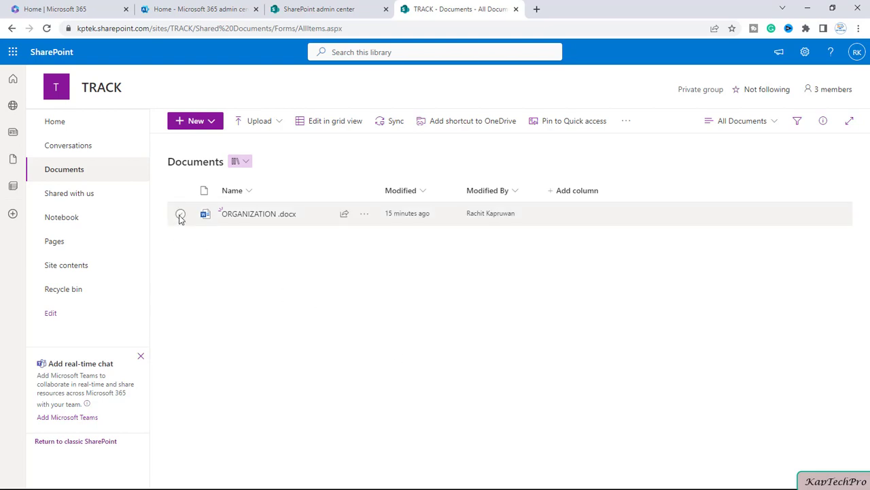
left_click(180, 215)
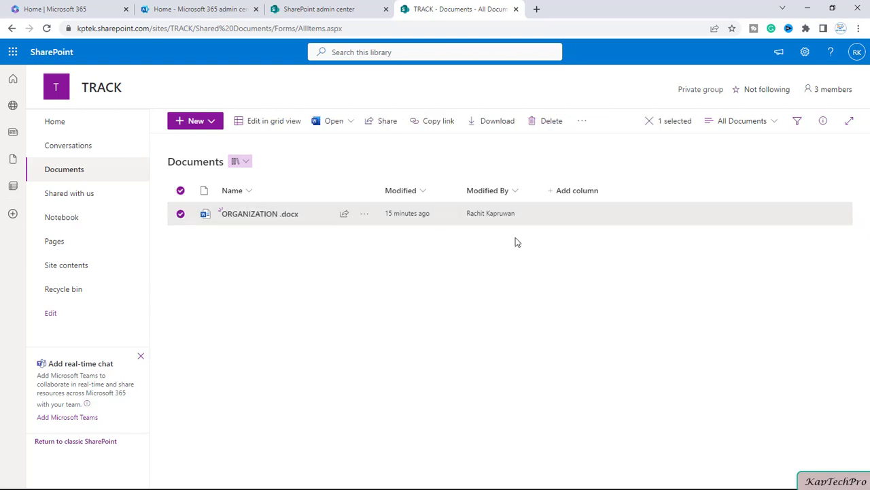
left_click(824, 121)
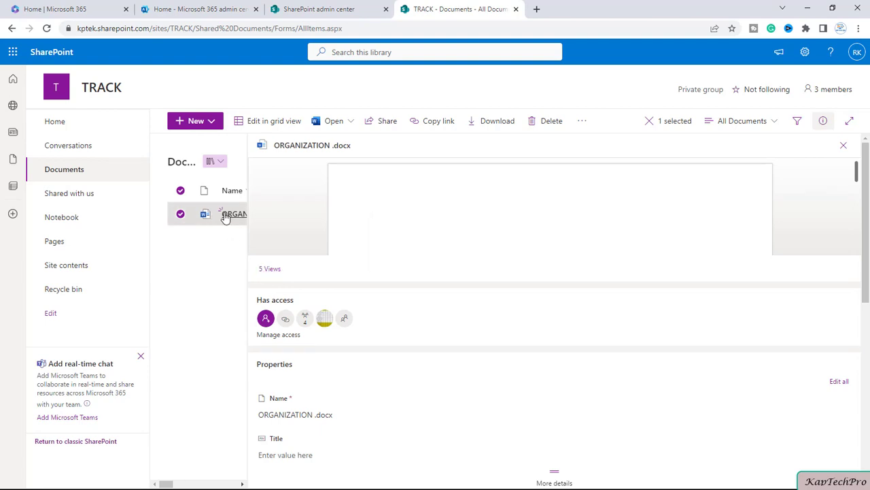
left_click(270, 268)
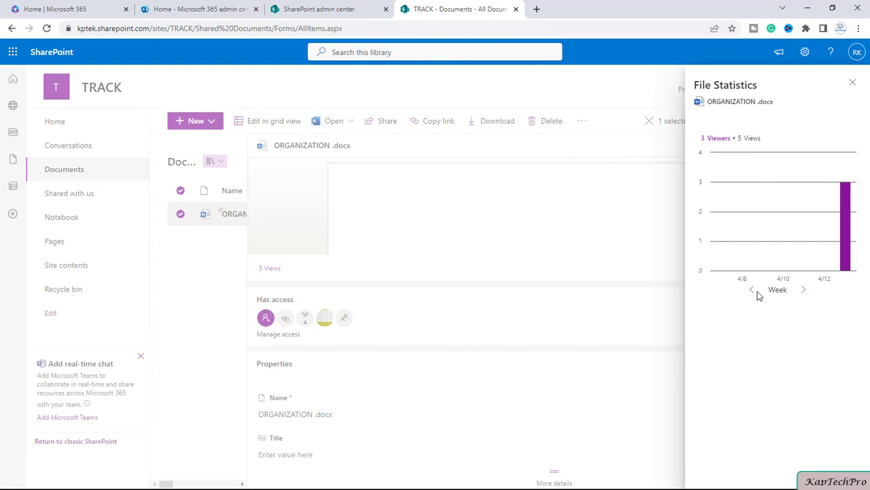
left_click(853, 83)
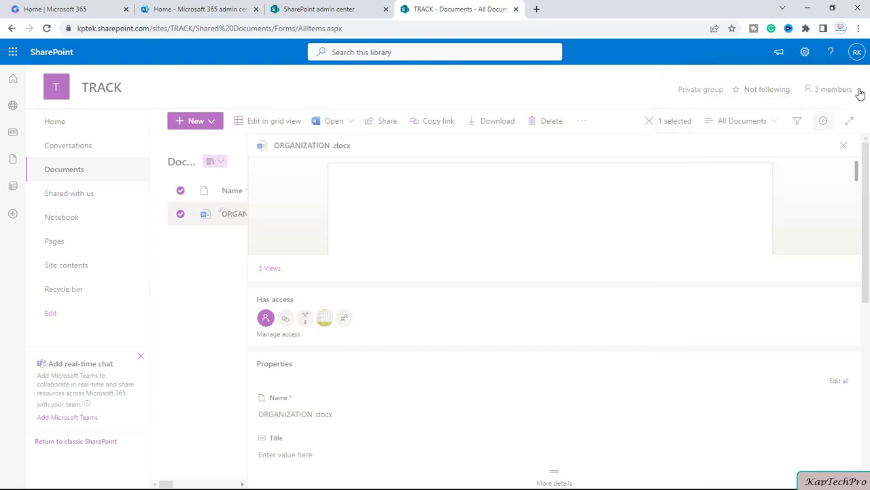
left_click(843, 145)
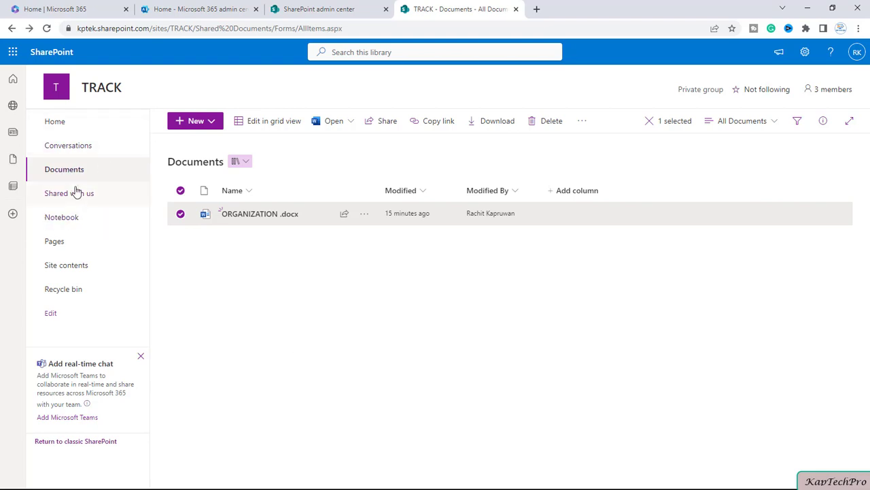
View Home.aspx file statistics in Site Pages (3 viewers, 6 views), then close the panes
left_click(65, 267)
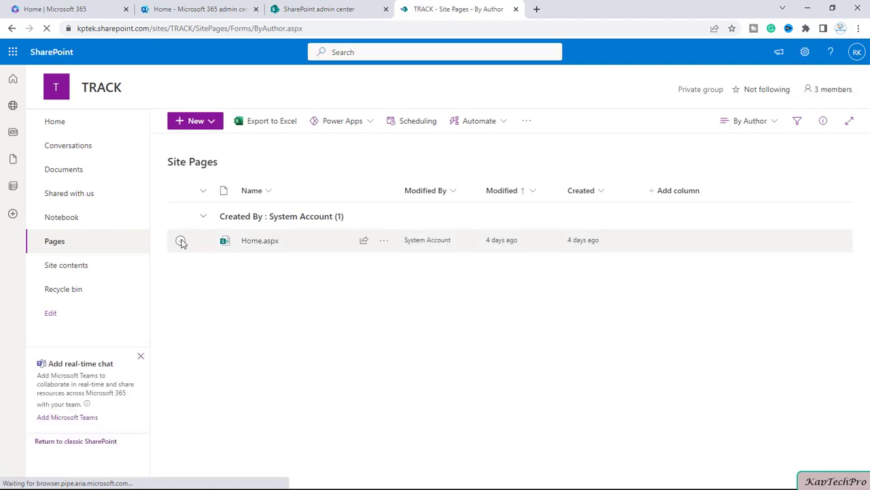
left_click(181, 240)
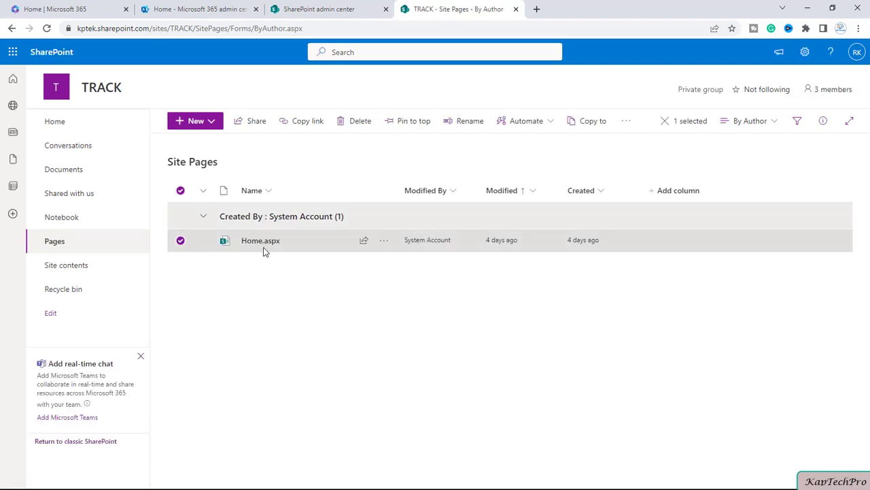
left_click(823, 121)
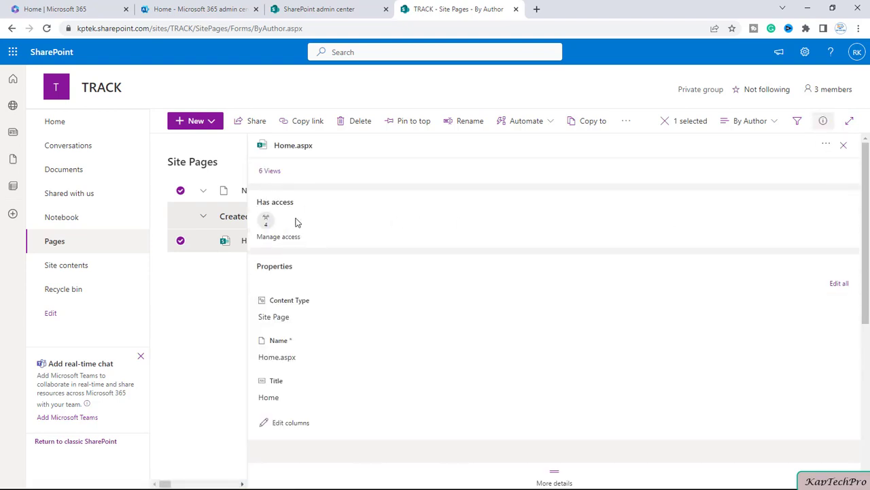
left_click(270, 172)
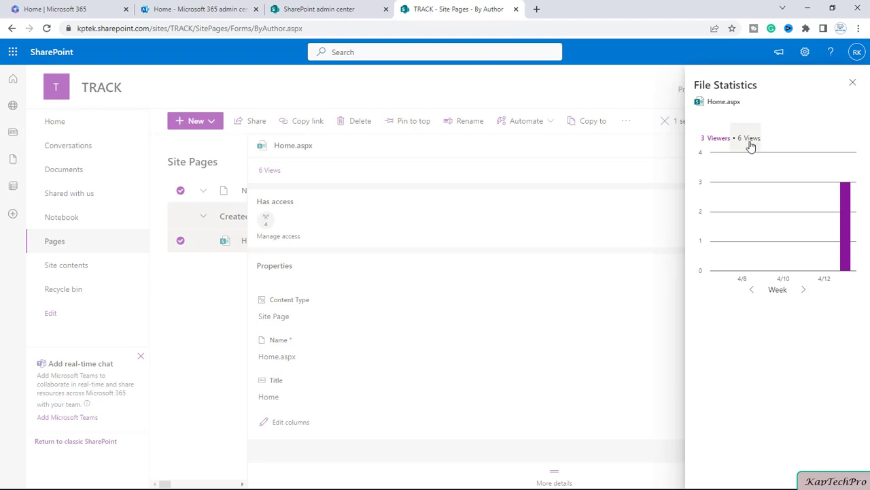
left_click(400, 354)
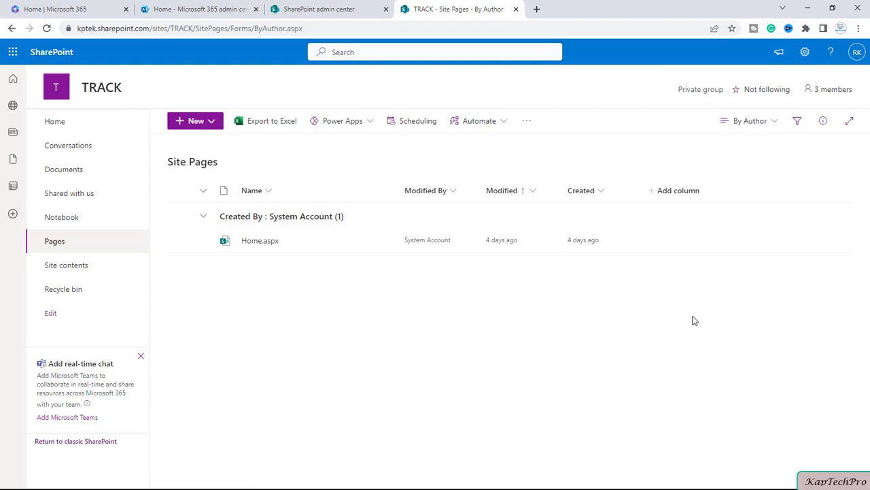
Reach the TRACK Site Settings page via Settings > Site information > View all site settings
left_click(807, 55)
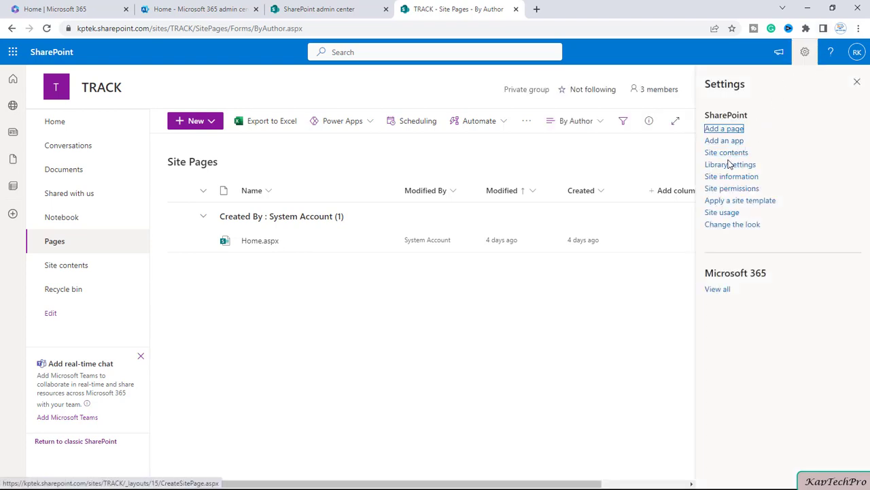
left_click(729, 176)
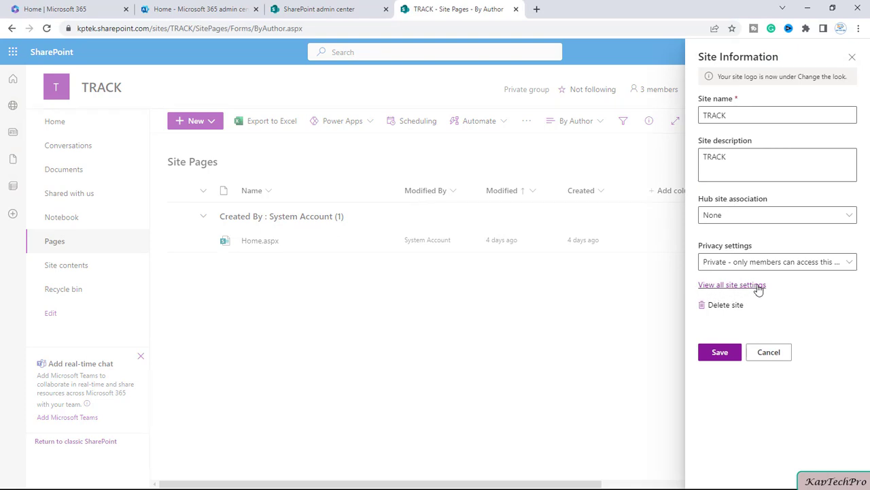
left_click(758, 285)
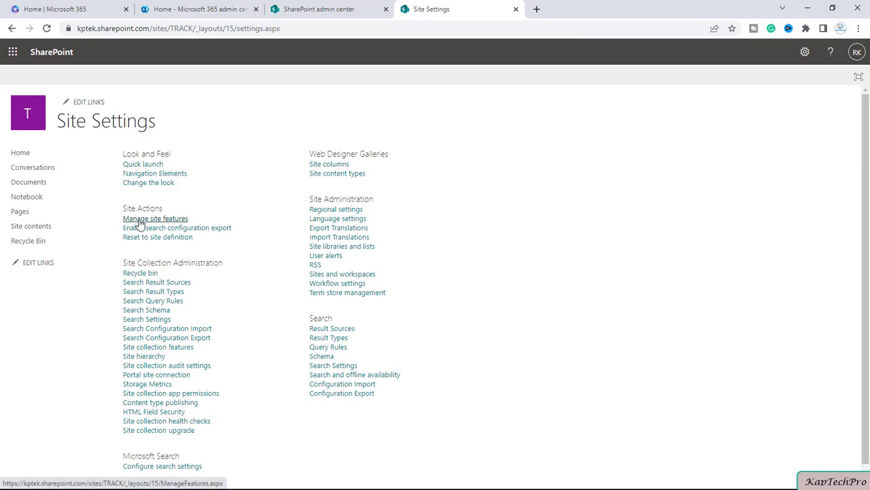
Activate the SharePoint Viewers feature under Manage site features
left_click(149, 220)
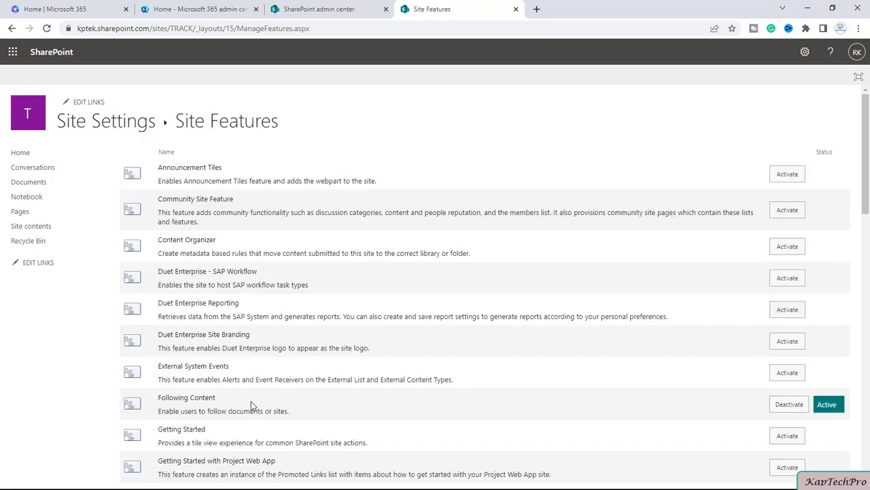
scroll(268, 369, "down", 2)
scroll(268, 369, "down", 3)
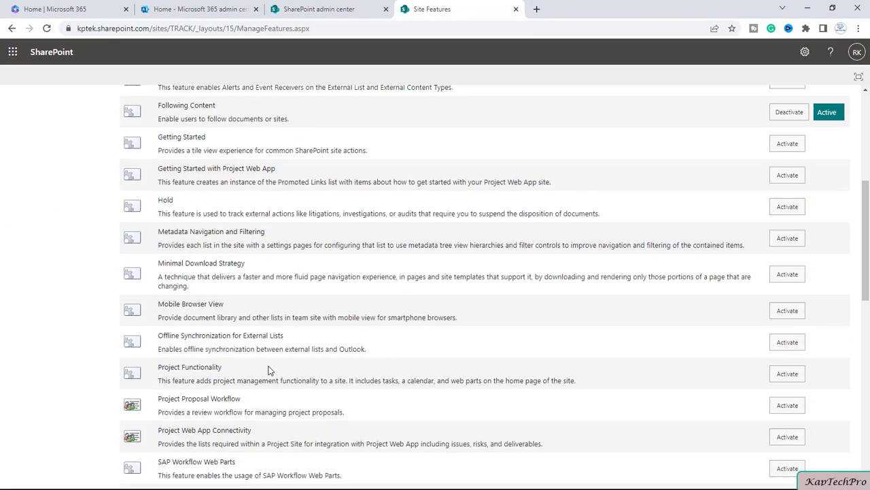
scroll(268, 370, "down", 4)
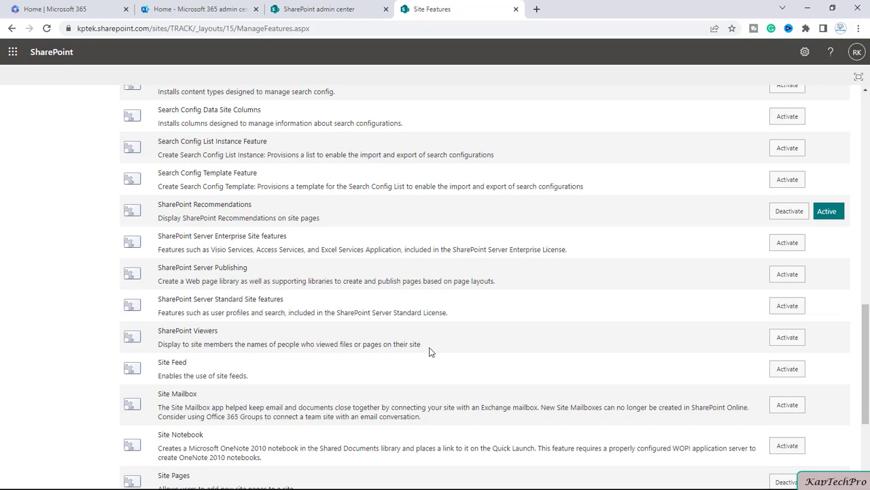
left_click(787, 338)
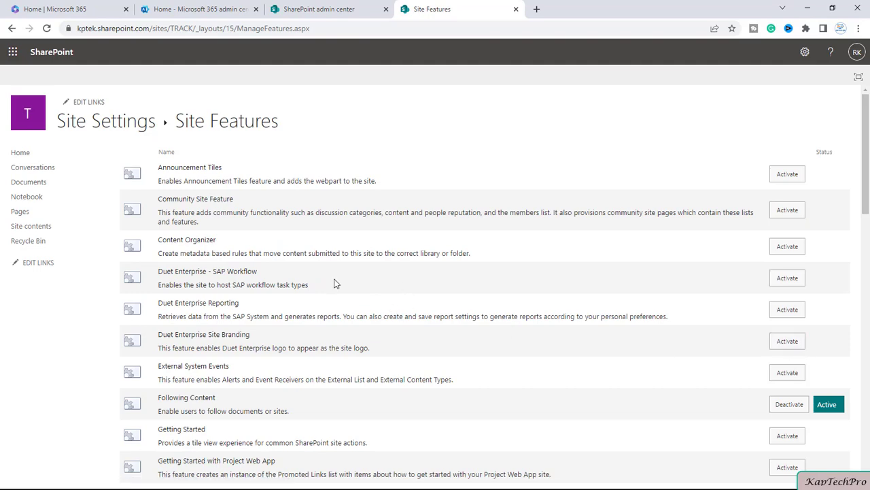
scroll(389, 359, "down", 3)
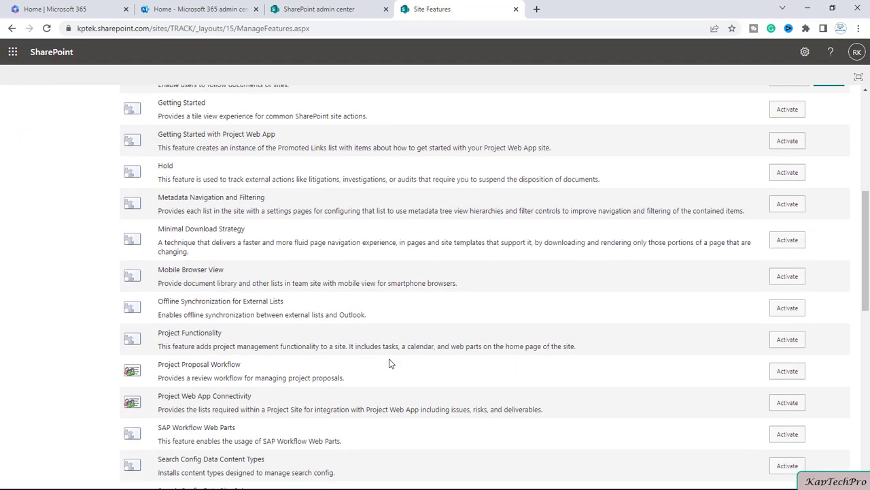
scroll(389, 359, "down", 2)
scroll(389, 361, "down", 2)
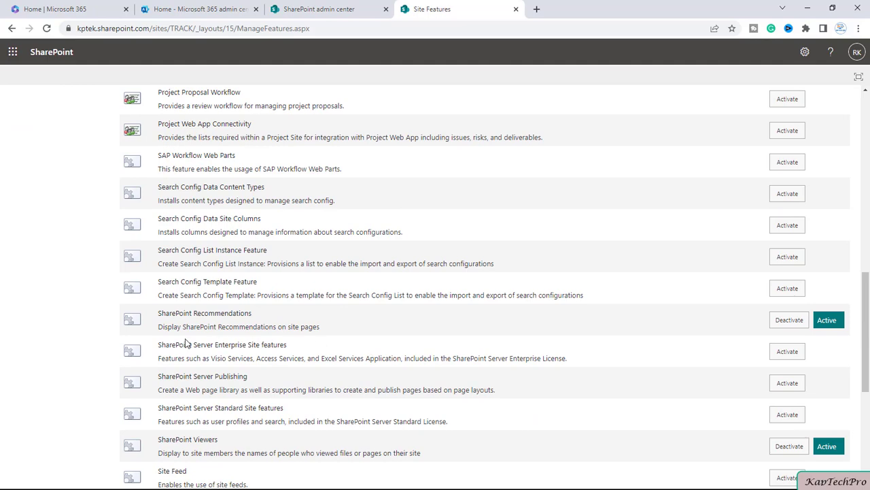
scroll(204, 408, "down", 2)
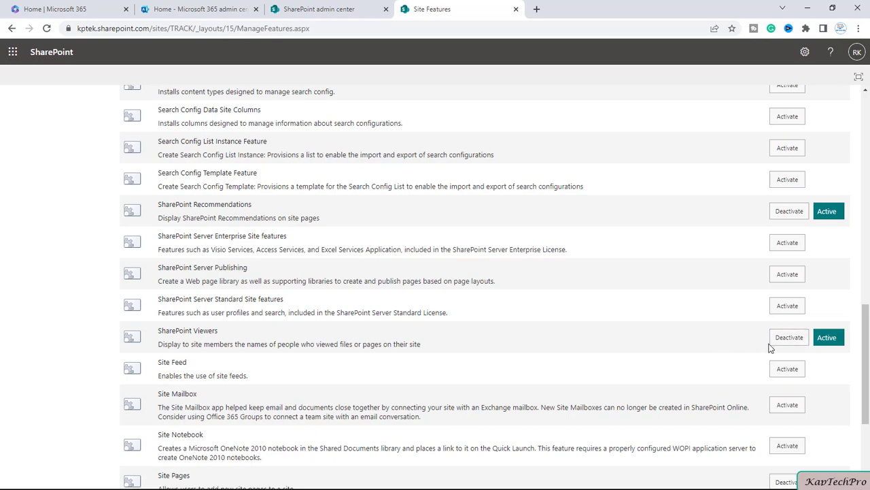
scroll(333, 367, "up", 10)
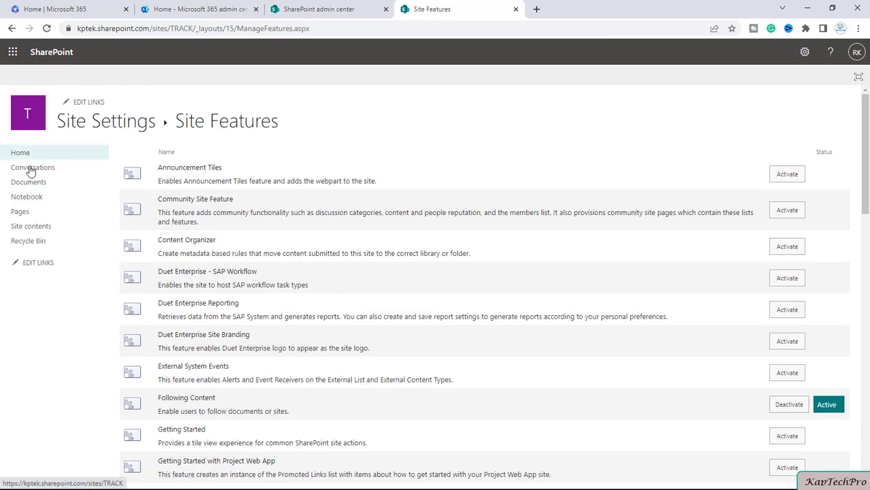
Check ORGANIZATION.docx in Documents via the details pane, which shows 6 views
left_click(39, 229)
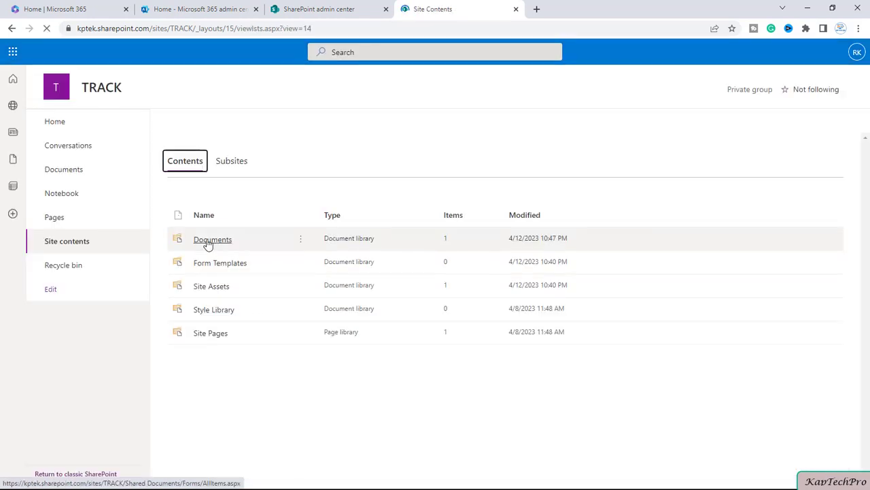
left_click(207, 242)
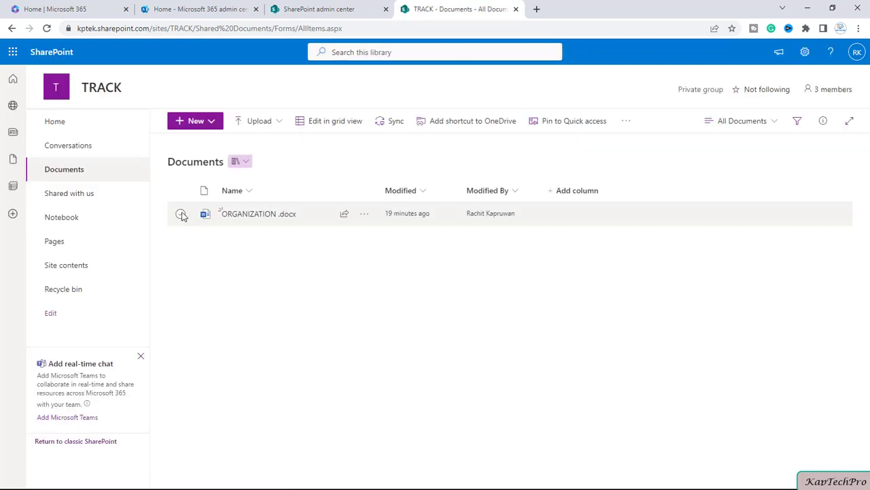
left_click(181, 214)
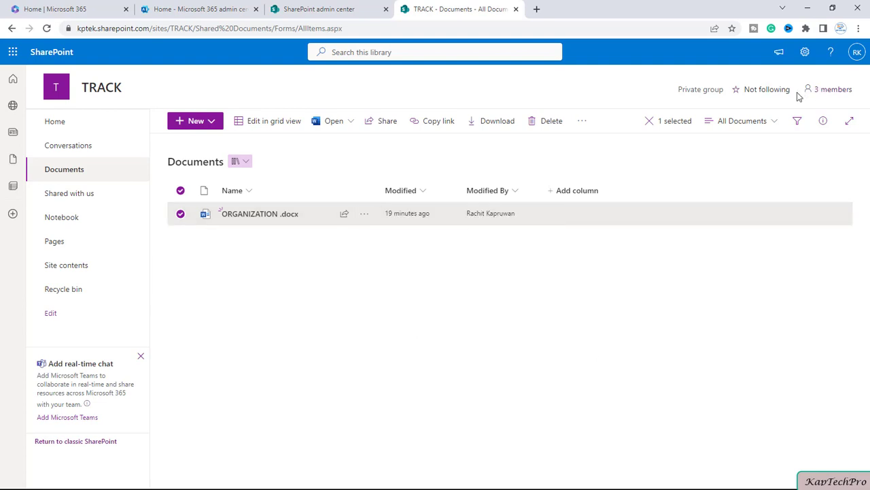
left_click(823, 124)
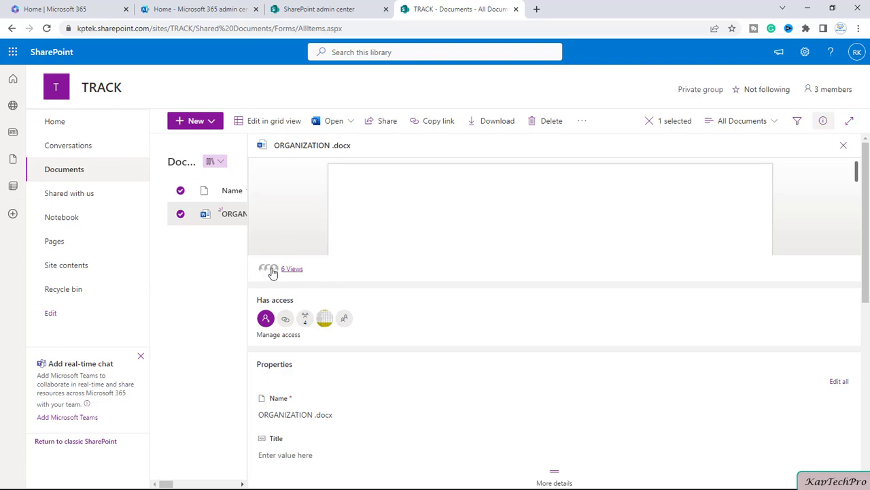
left_click(845, 145)
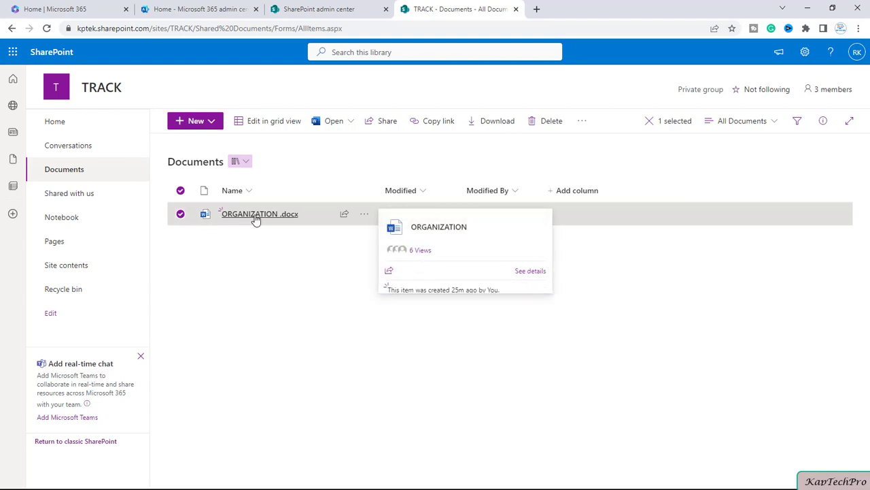
mouse_move(259, 214)
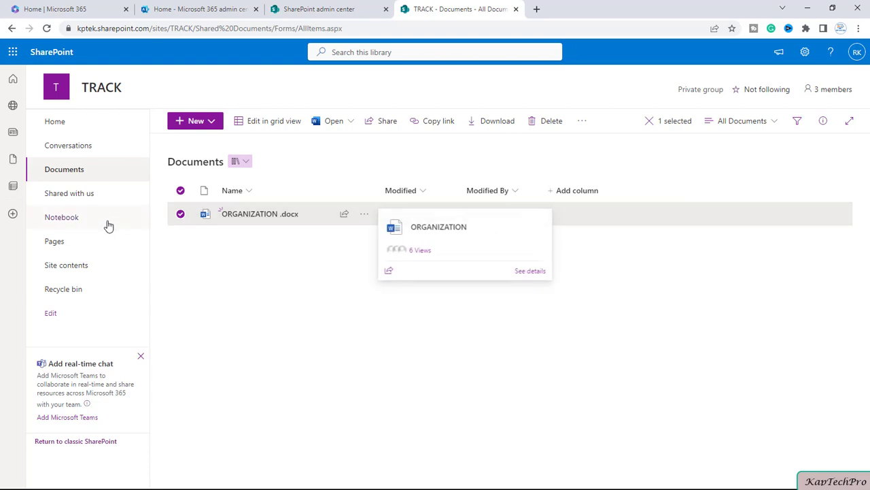
Open the Site Pages library from Site contents to reach Home.aspx
left_click(96, 271)
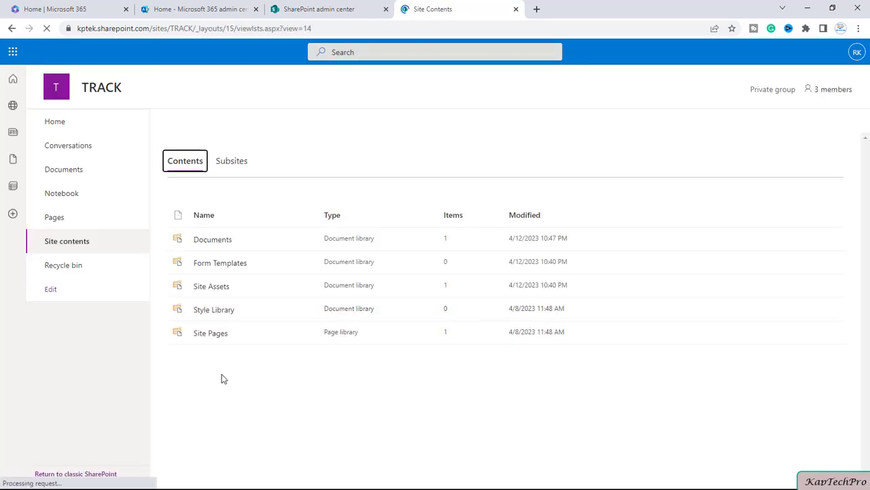
left_click(212, 334)
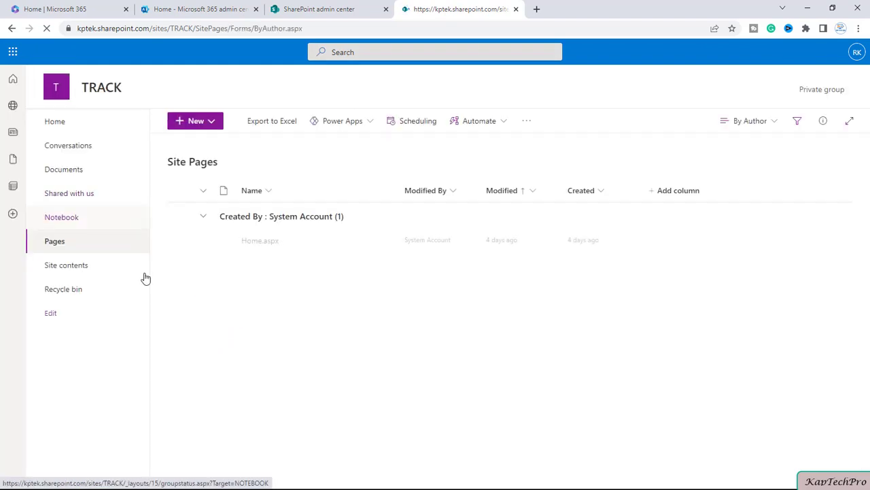